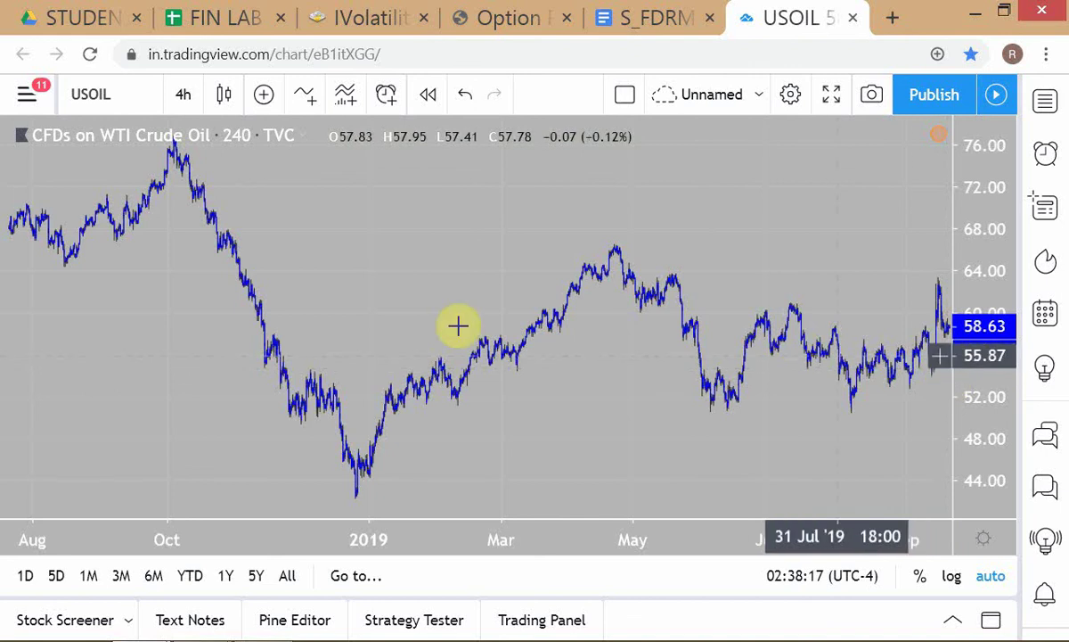
Step: Switch the USOIL chart to the 1 week interval to view its long-term price history
{"action": "left_click", "coordinate": [183, 94]}
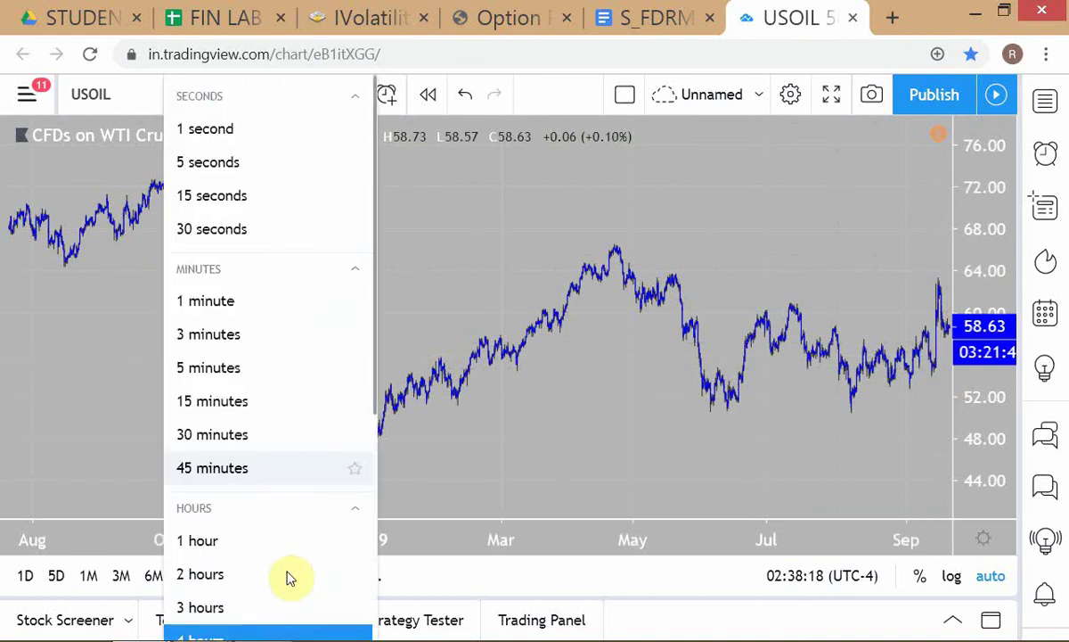
{"action": "scroll", "coordinate": [287, 577], "scroll_direction": "down", "scroll_amount": 5}
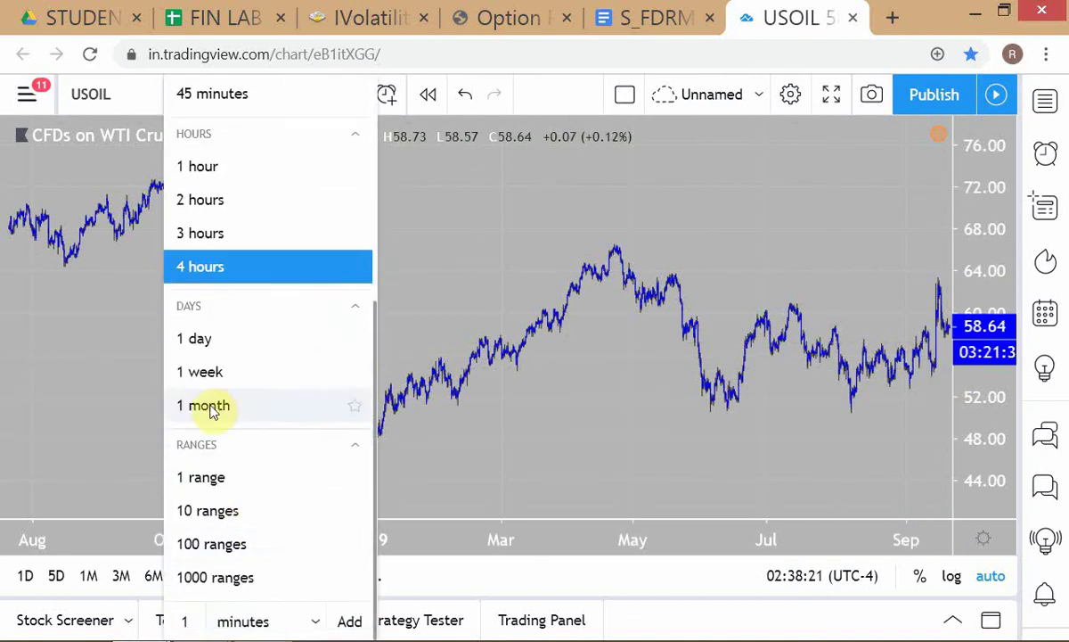
{"action": "left_click", "coordinate": [205, 372]}
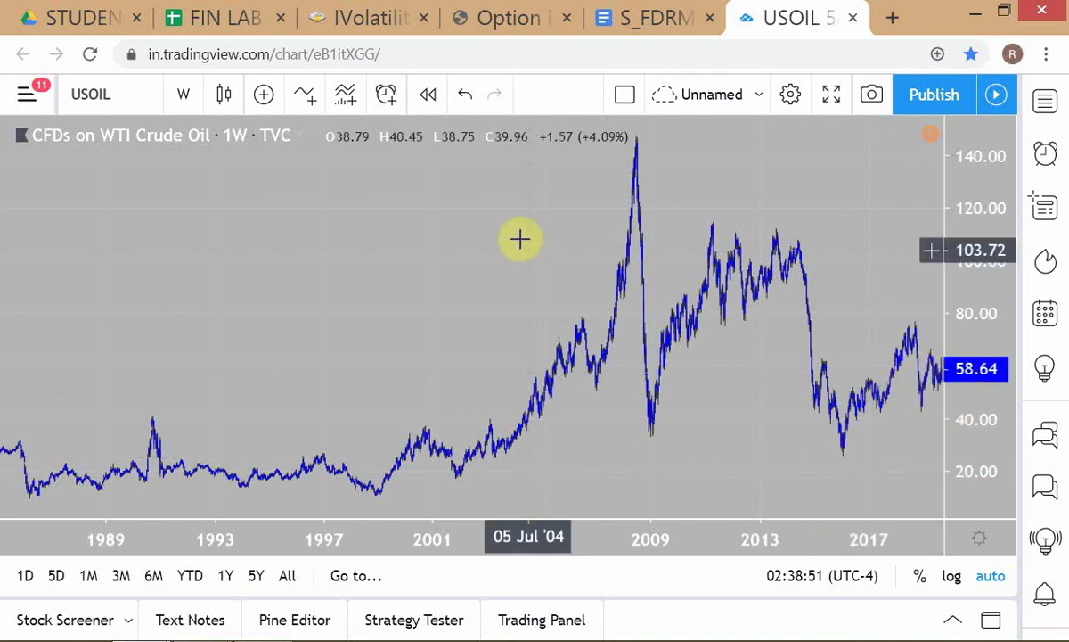
Step: Set the USOIL chart's interval to 4 hours
{"action": "left_click", "coordinate": [184, 96]}
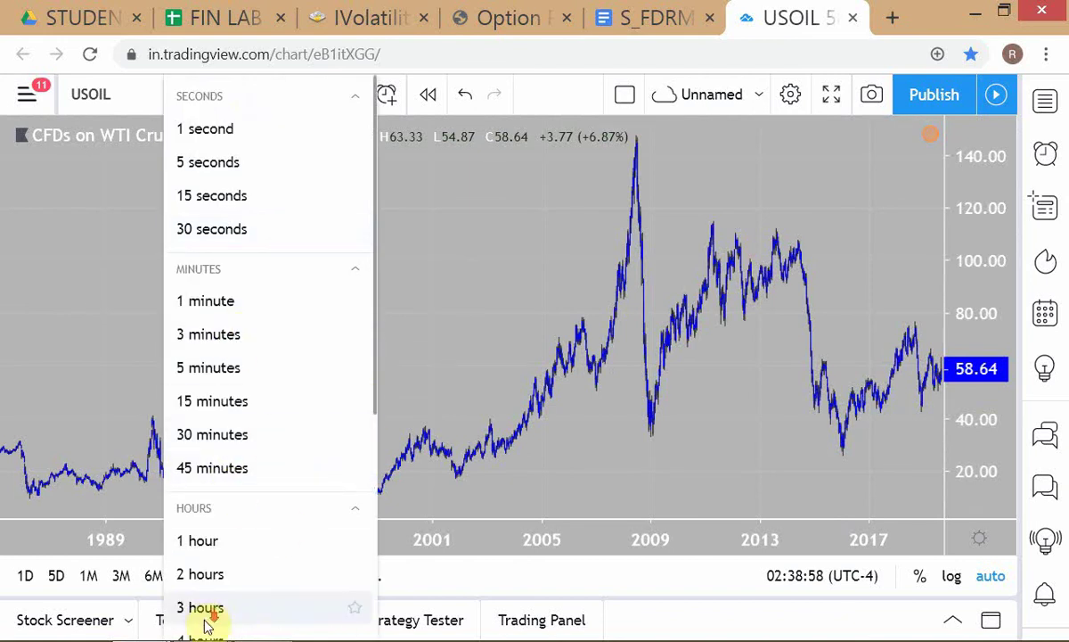
{"action": "scroll", "coordinate": [207, 617], "scroll_direction": "down", "scroll_amount": 1}
{"action": "left_click", "coordinate": [199, 545]}
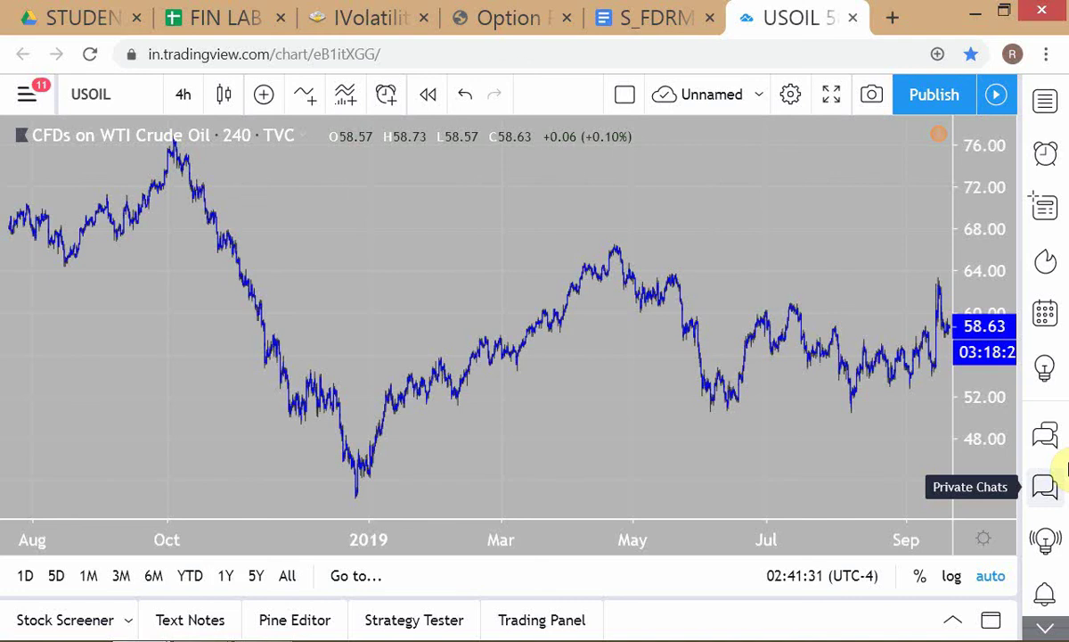
Step: In the S_FDRM-FALL-19 session outline document, add EXPIRY after "Extra DP - Options ="
{"action": "key", "text": "alt+Tab"}
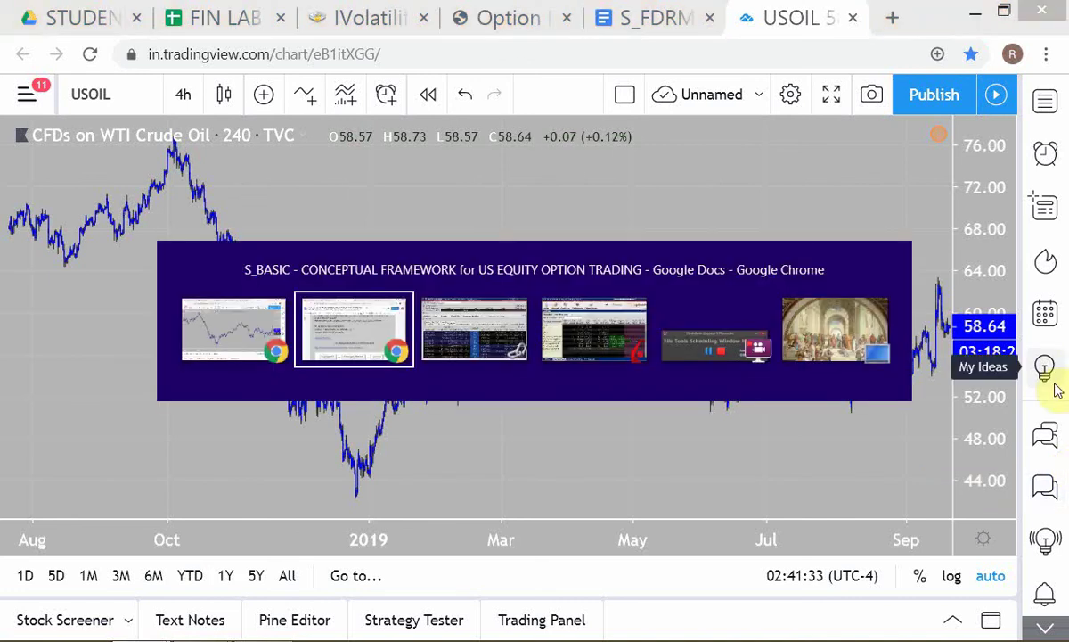
{"action": "key", "text": "alt+Tab"}
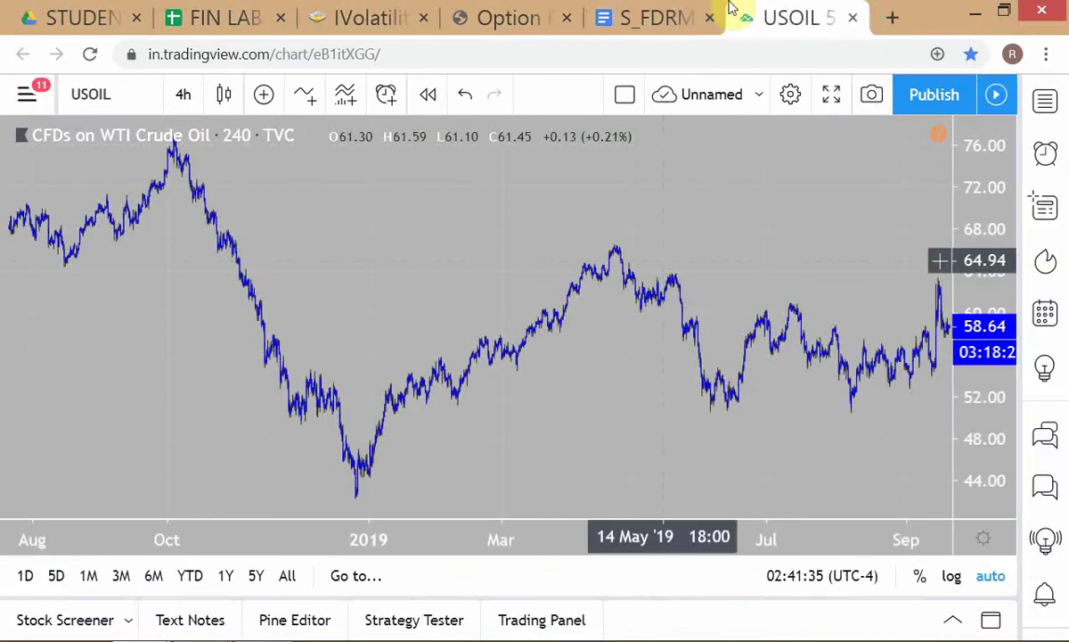
{"action": "left_click", "coordinate": [606, 16]}
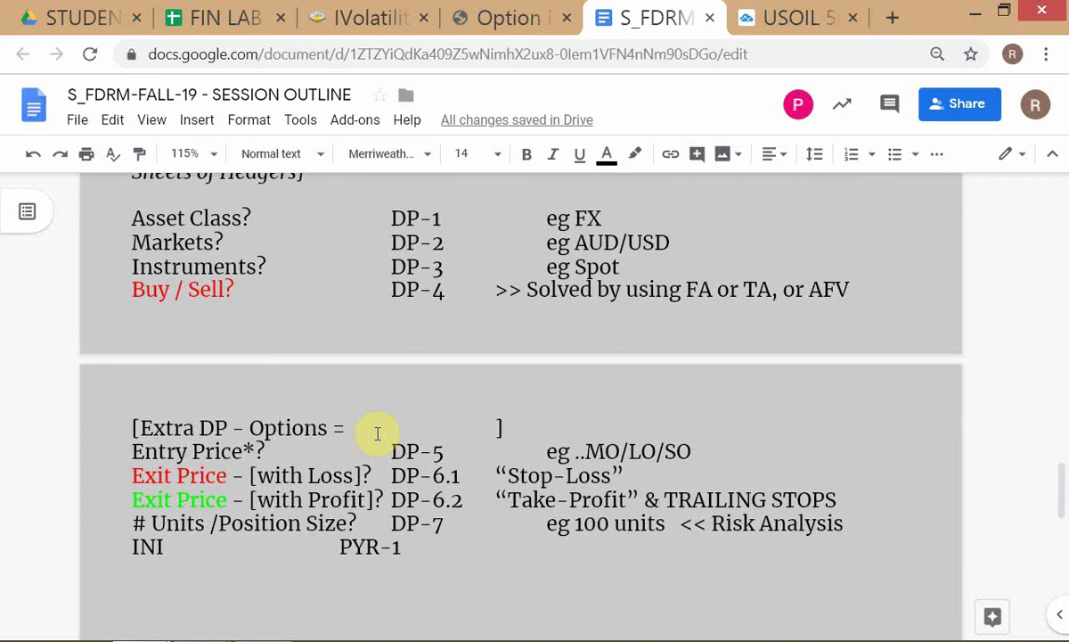
{"action": "type", "text": "EXPIRY"}
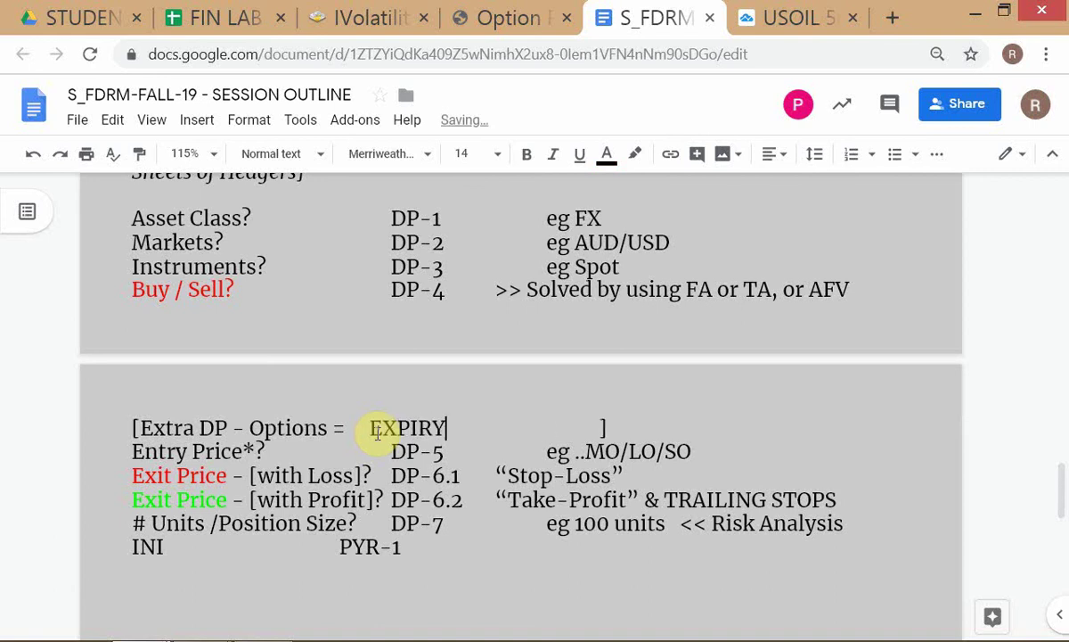
Step: Switch to the CL Nov'19 option chain window and load the AUG'20 (AUG 17 '20) / SEP'20 contract month
{"action": "key", "text": "alt+Tab"}
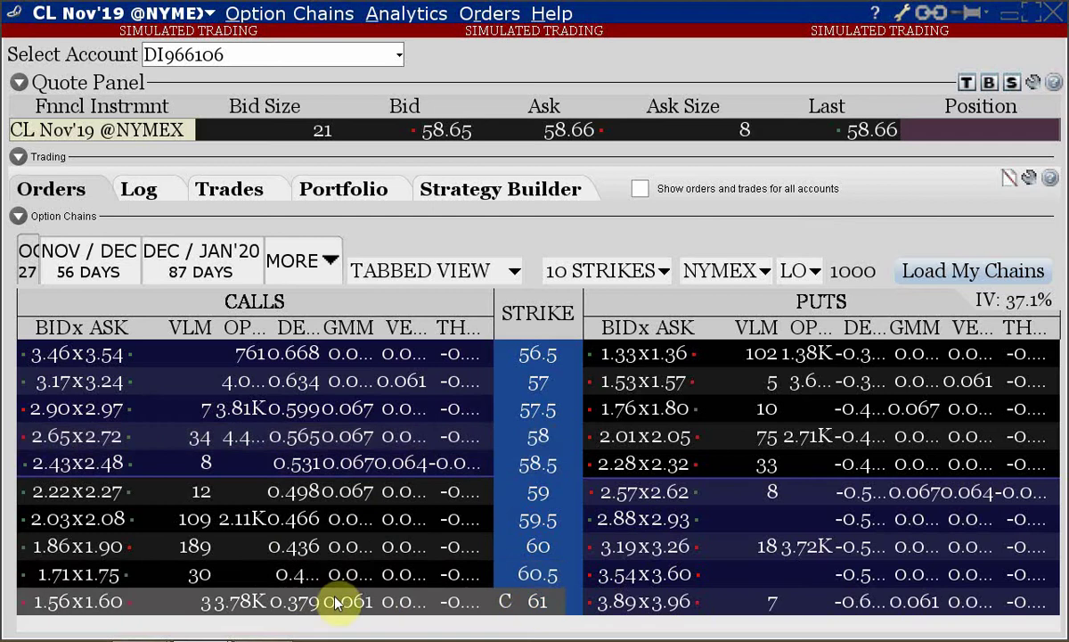
{"action": "left_click", "coordinate": [336, 263]}
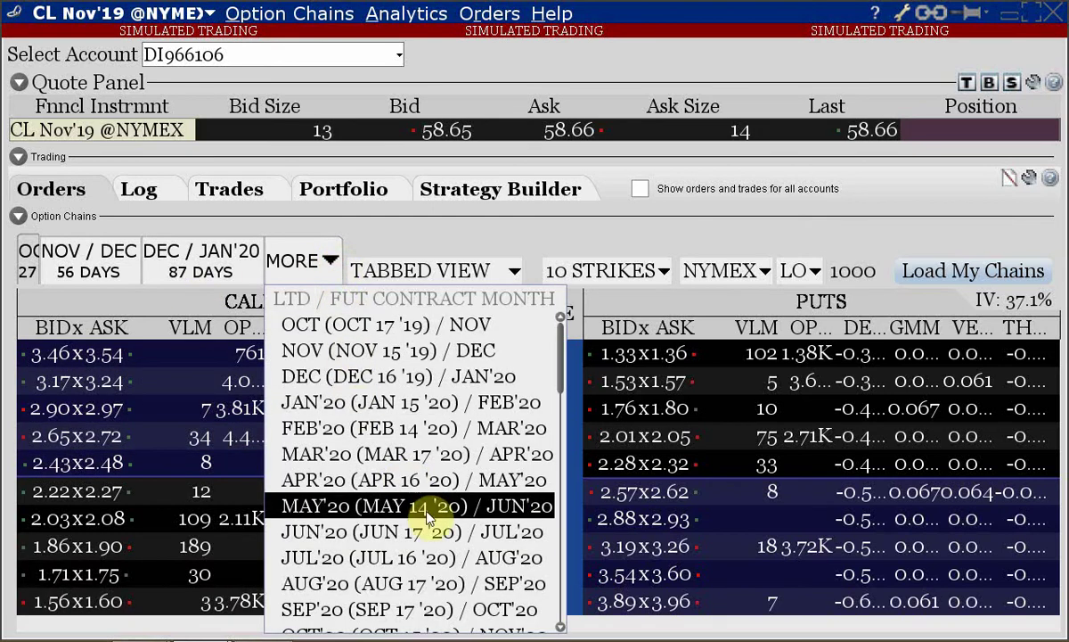
{"action": "scroll", "coordinate": [450, 545], "scroll_direction": "down", "scroll_amount": 1}
{"action": "scroll", "coordinate": [450, 547], "scroll_direction": "down", "scroll_amount": 1}
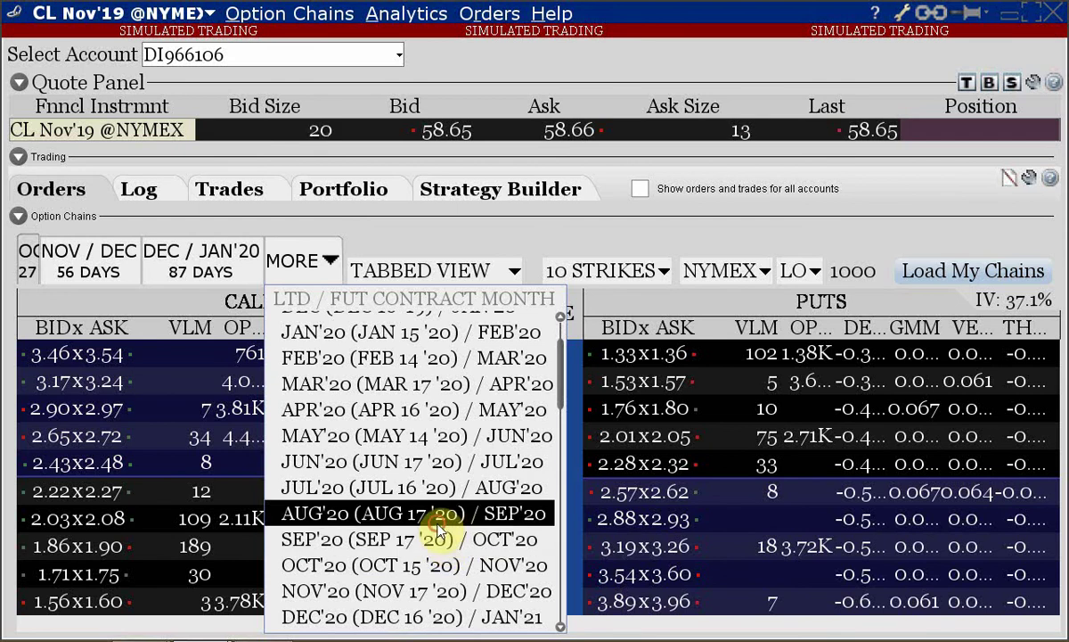
{"action": "left_click", "coordinate": [436, 524]}
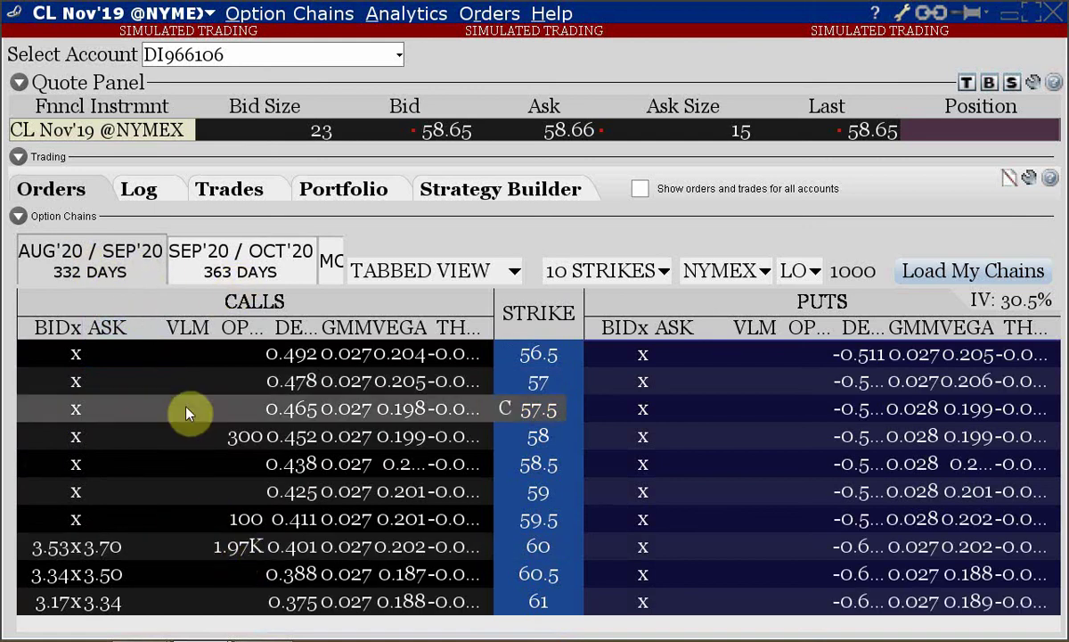
Step: Load the FEB'20 (FEB 14 '20) / MAR'20 contract month in the option chain
{"action": "left_click", "coordinate": [336, 277]}
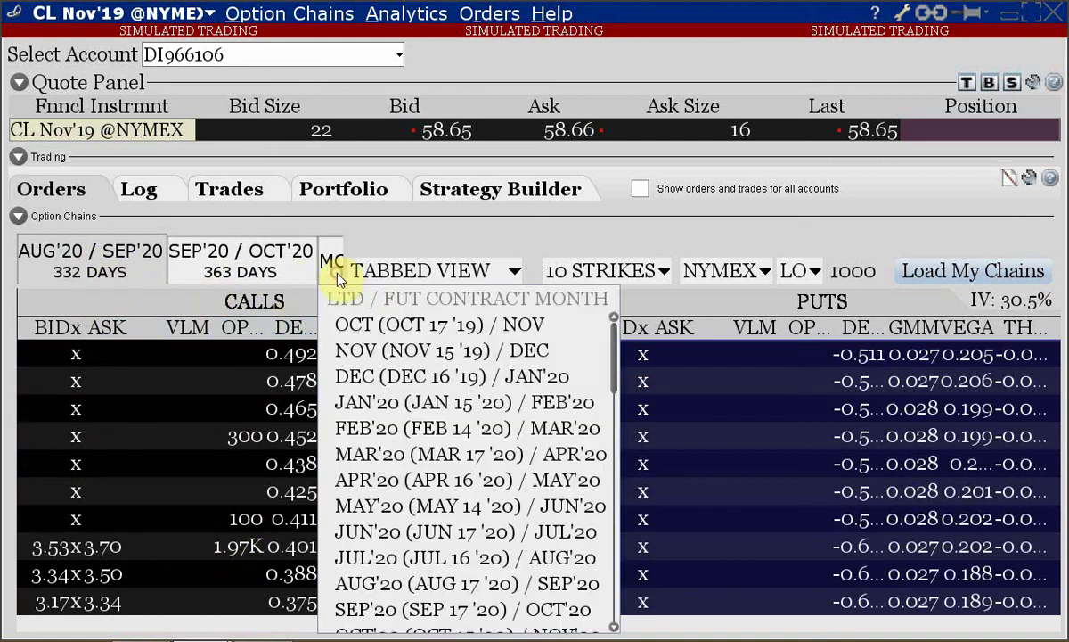
{"action": "left_click", "coordinate": [343, 259]}
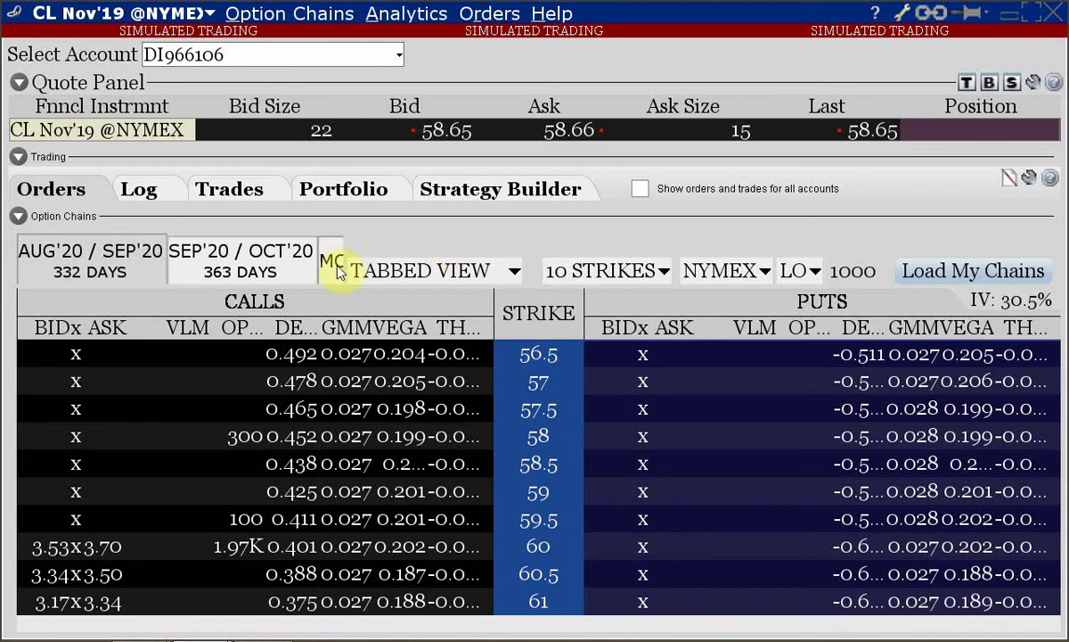
{"action": "left_click", "coordinate": [335, 261]}
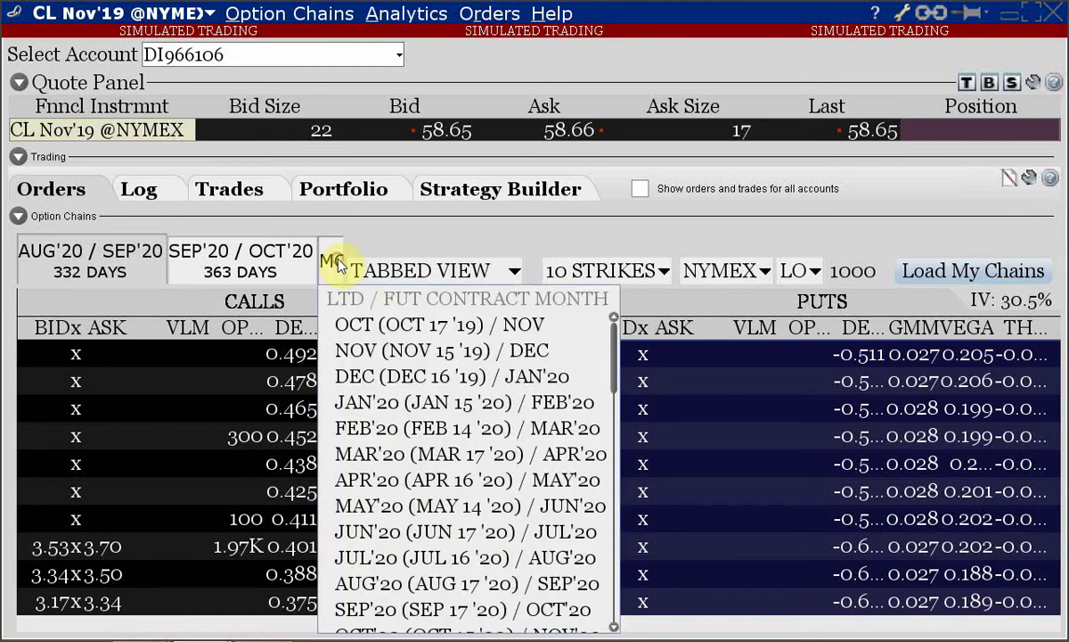
{"action": "left_click", "coordinate": [419, 436]}
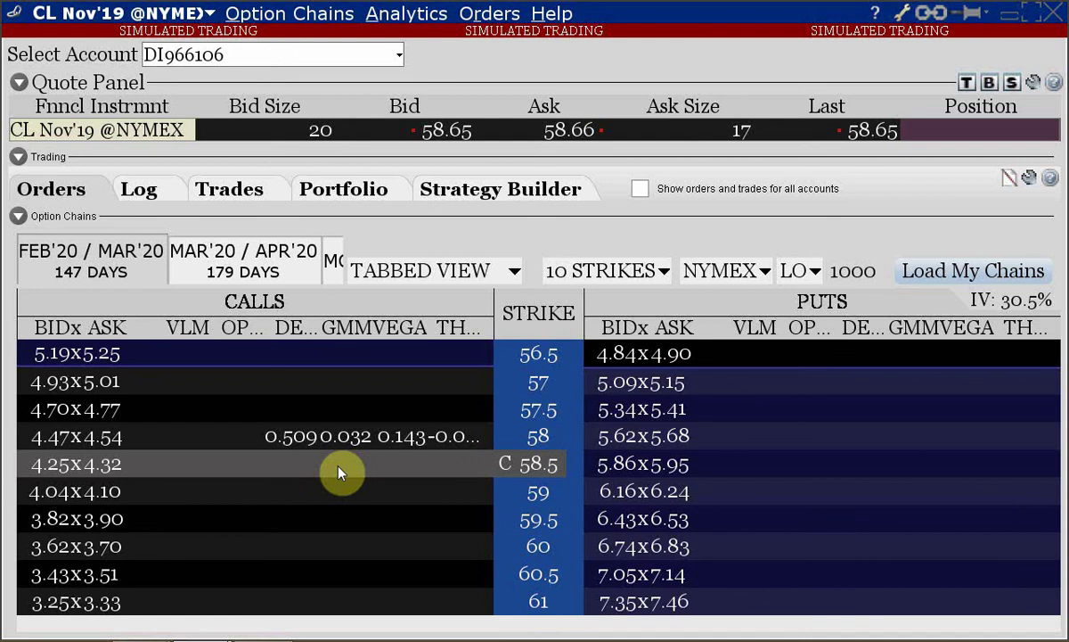
Step: Switch to the browser window with the S_BASIC document and bring up the Yahoo Finance SPY page
{"action": "key", "text": "alt+Tab"}
{"action": "key", "text": "alt+Tab"}
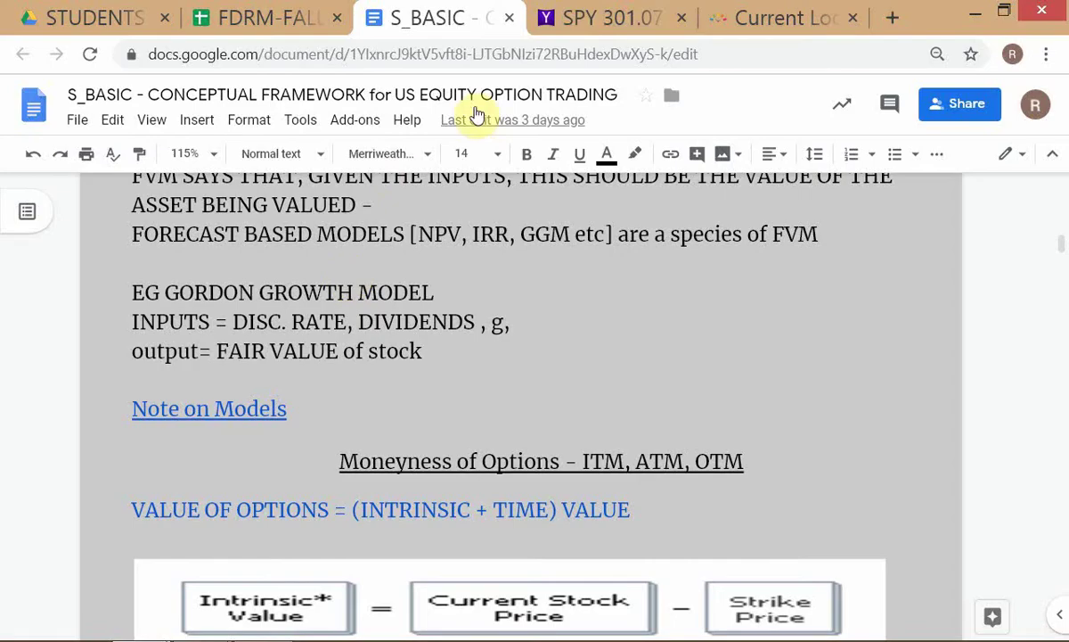
{"action": "left_click", "coordinate": [580, 20]}
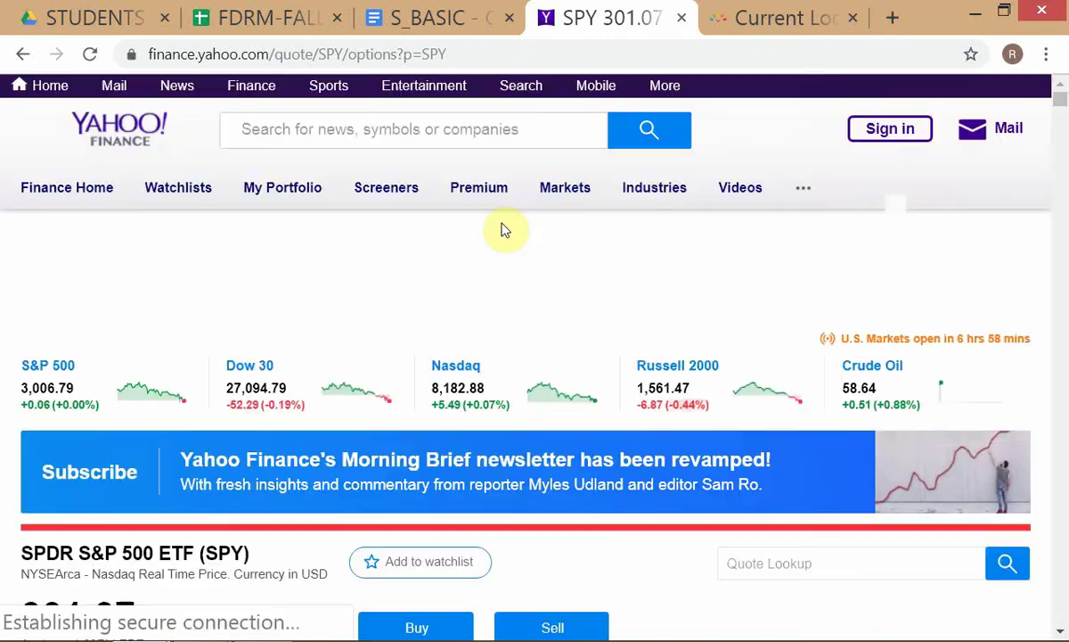
Step: Return to the session outline document and bring up the USOIL chart in TradingView
{"action": "key", "text": "alt+Tab"}
{"action": "key", "text": "alt+Tab"}
{"action": "key", "text": "Tab"}
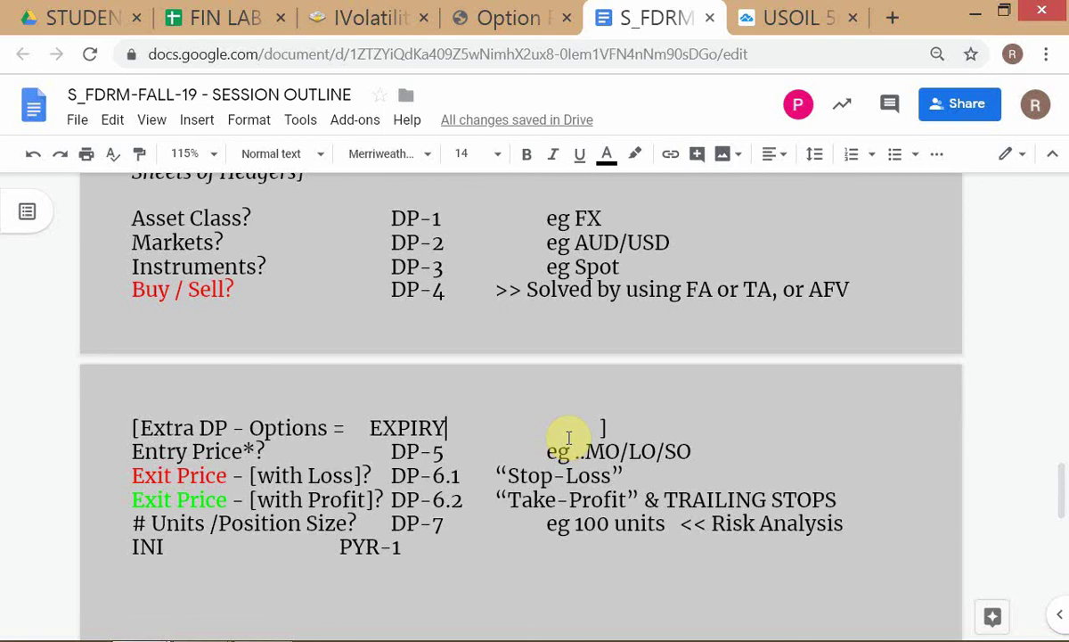
{"action": "left_click", "coordinate": [807, 18]}
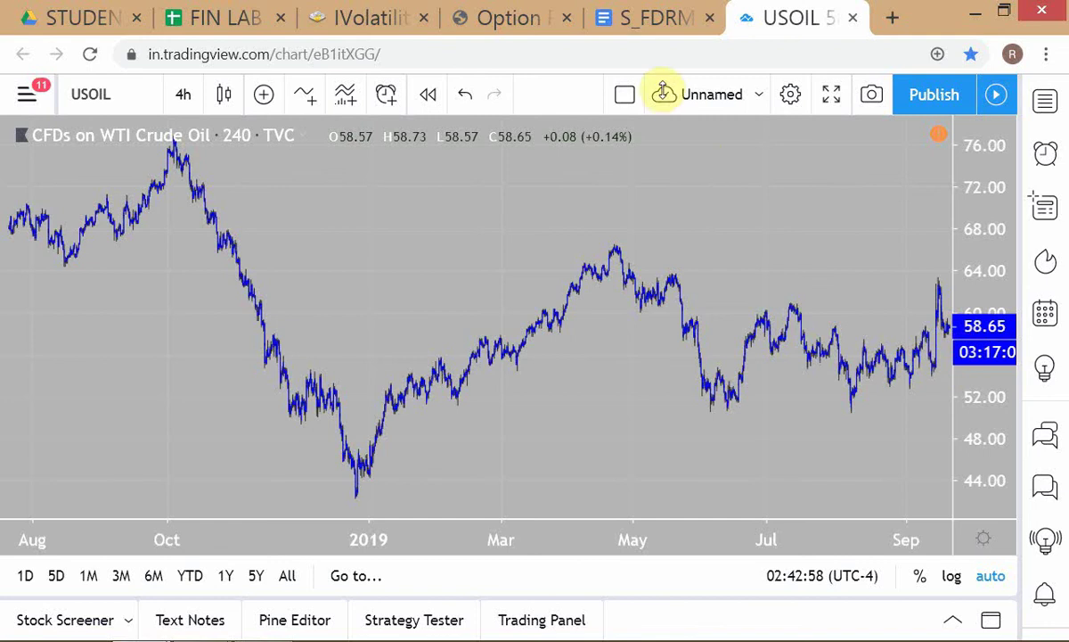
Step: Switch to the CL Nov'19 option chain window and review the available contract months without choosing another one
{"action": "key", "text": "alt+Tab"}
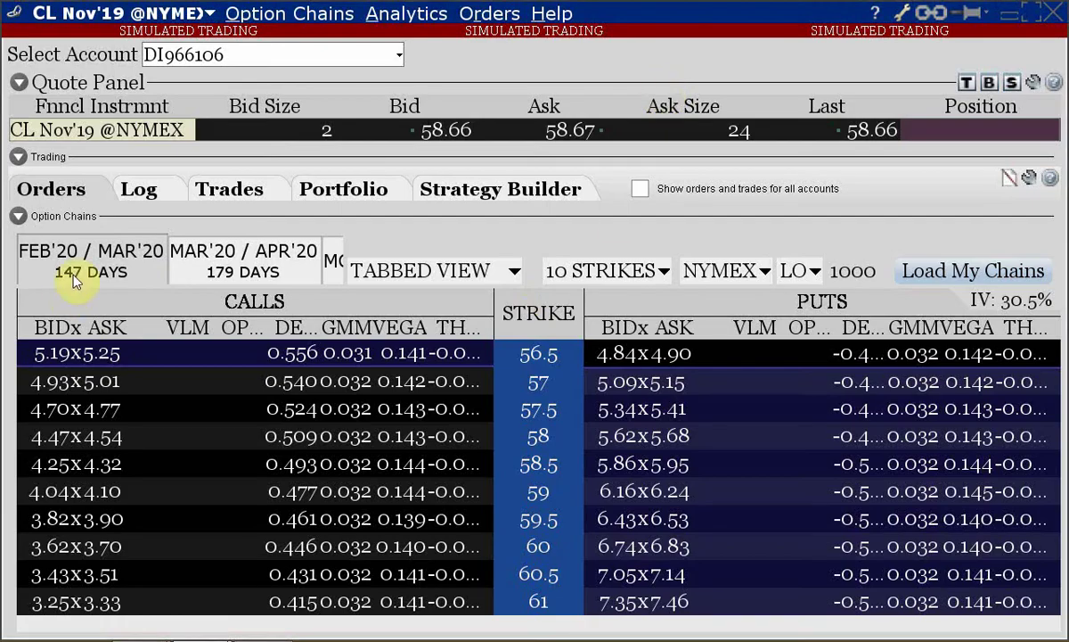
{"action": "left_click", "coordinate": [335, 279]}
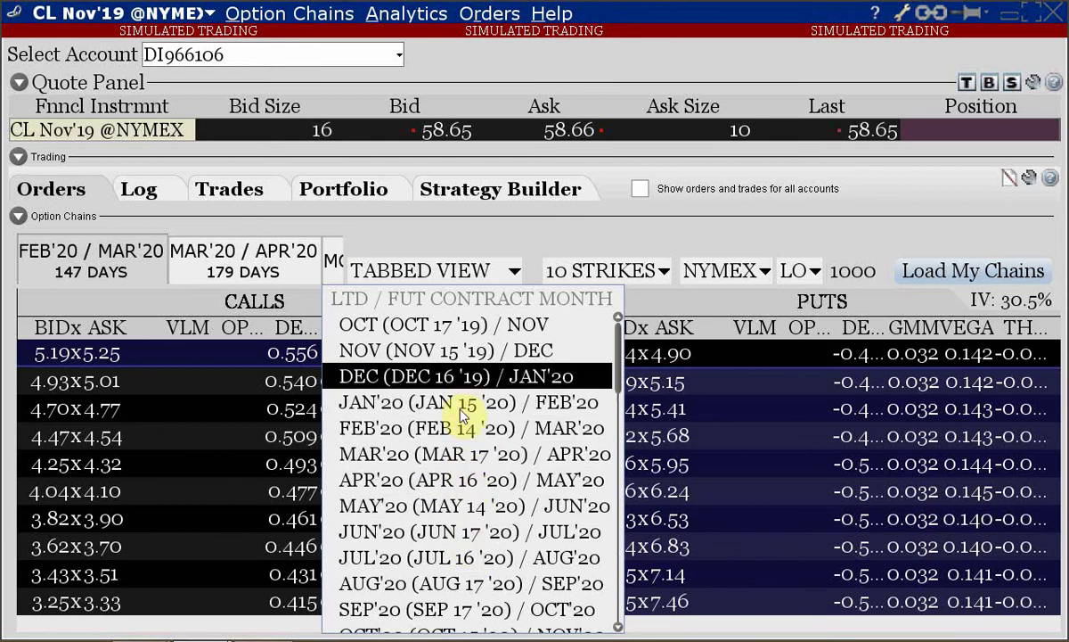
{"action": "scroll", "coordinate": [375, 450], "scroll_direction": "down", "scroll_amount": 3}
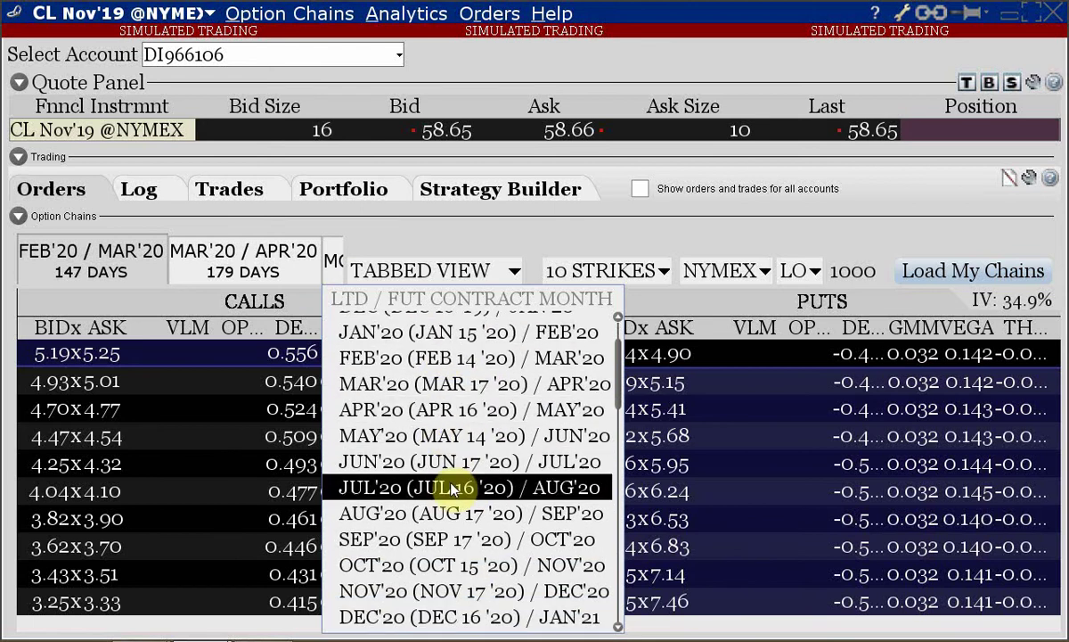
{"action": "scroll", "coordinate": [452, 486], "scroll_direction": "up", "scroll_amount": 3}
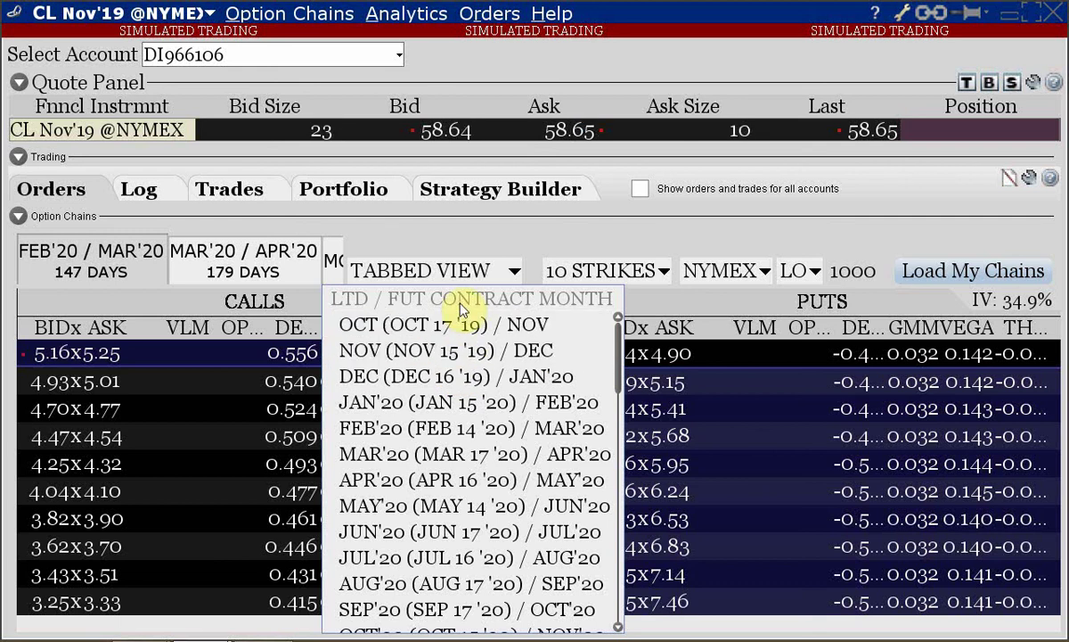
{"action": "left_click", "coordinate": [462, 309]}
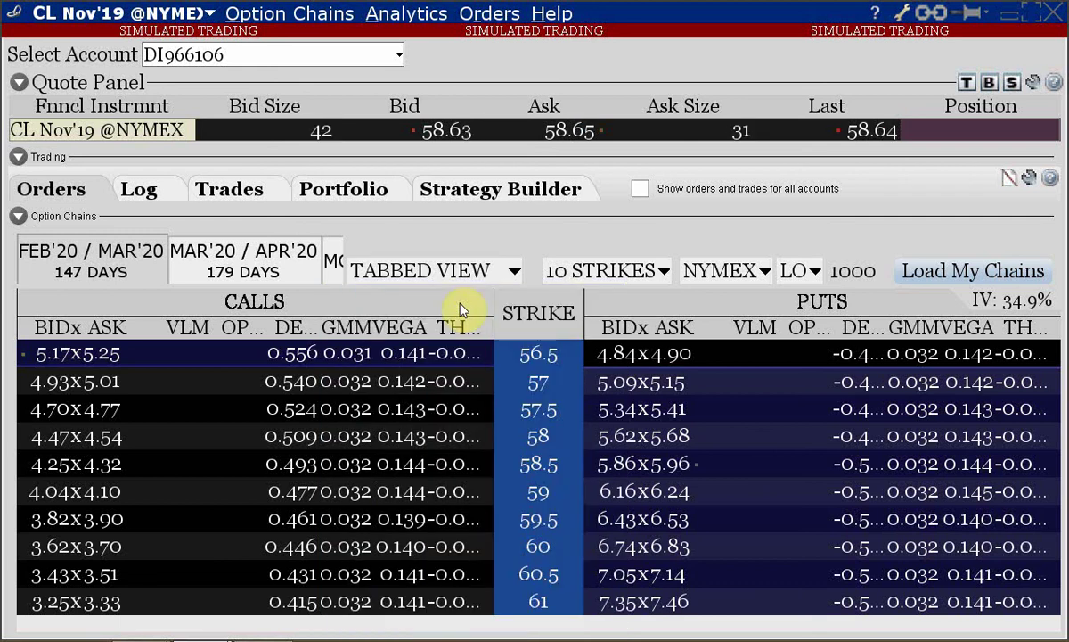
Step: Switch to the Yahoo Finance SPY page, open its options and examine the calls for September 20, 2019
{"action": "key", "text": "alt+Tab"}
{"action": "key", "text": "alt+Tab"}
{"action": "key", "text": "Tab"}
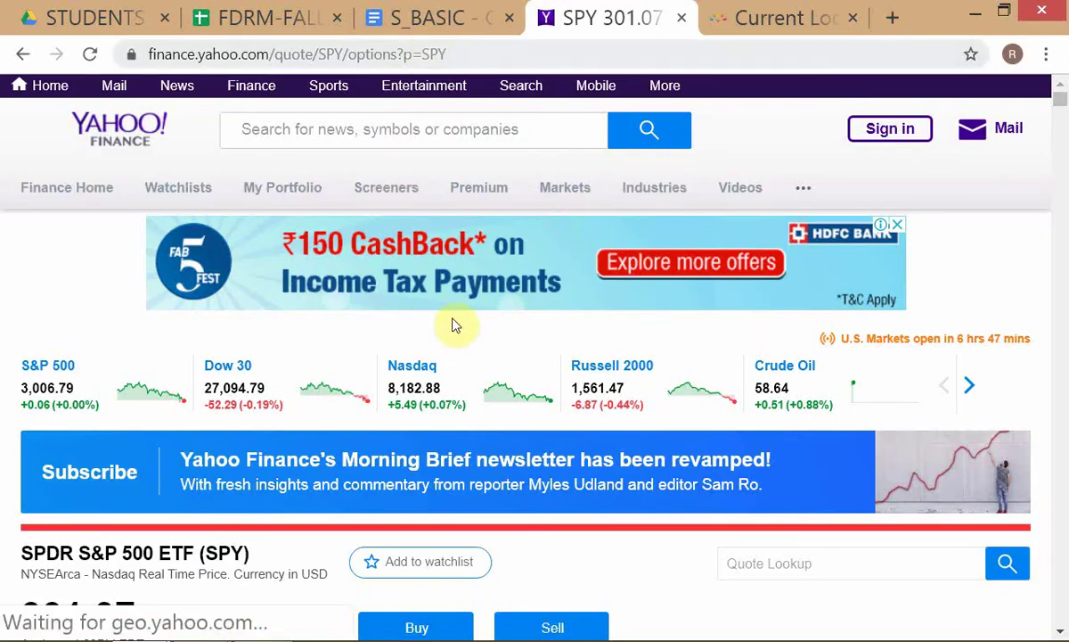
{"action": "scroll", "coordinate": [450, 348], "scroll_direction": "down", "scroll_amount": 3}
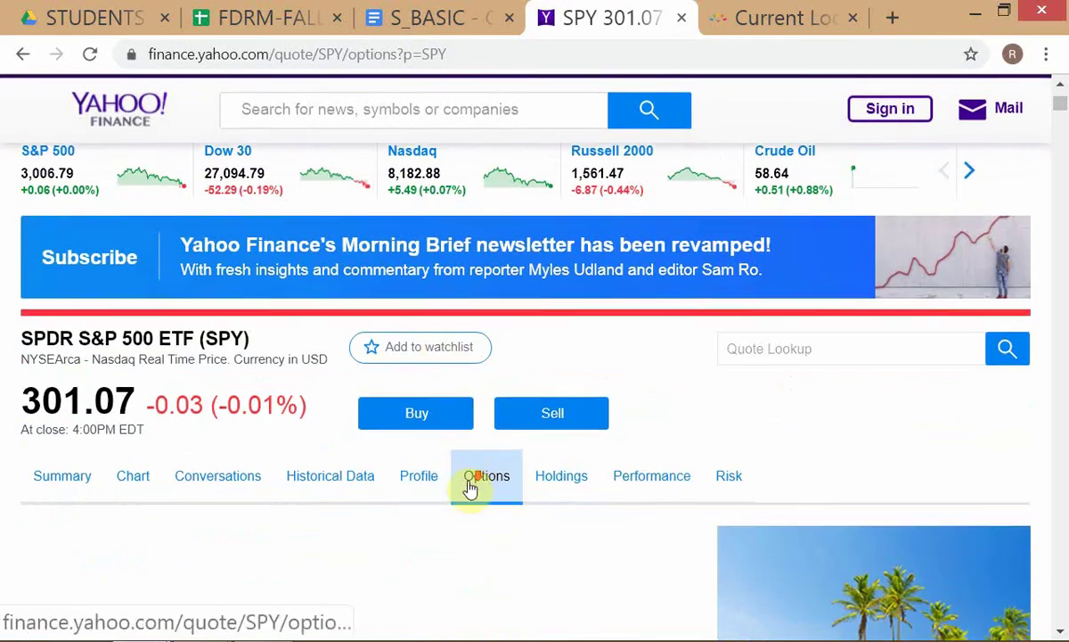
{"action": "left_click", "coordinate": [469, 482]}
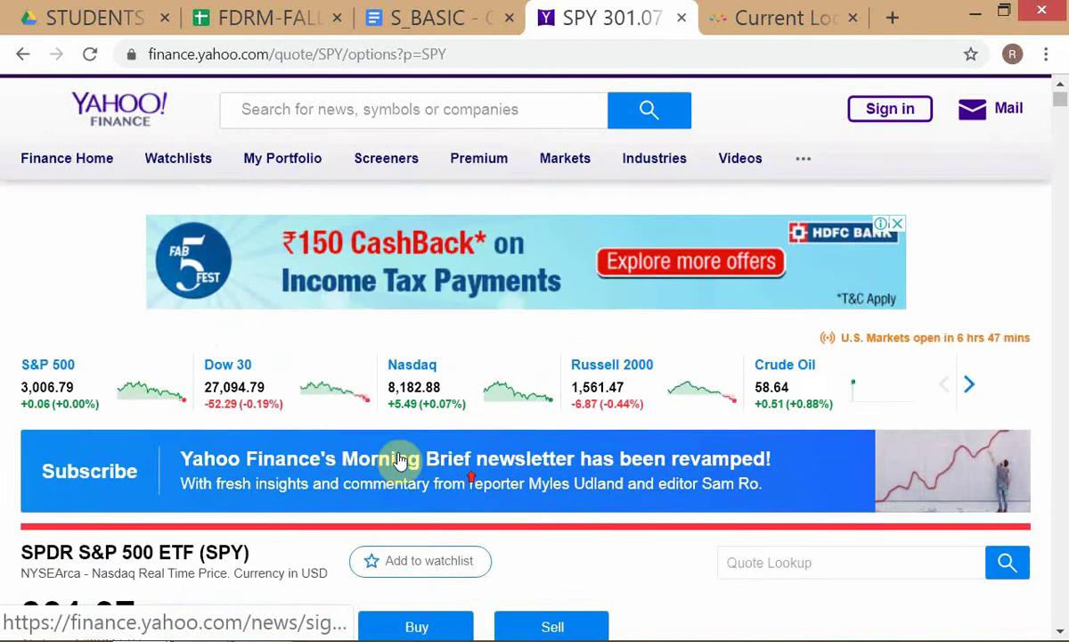
{"action": "scroll", "coordinate": [274, 499], "scroll_direction": "down", "scroll_amount": 5}
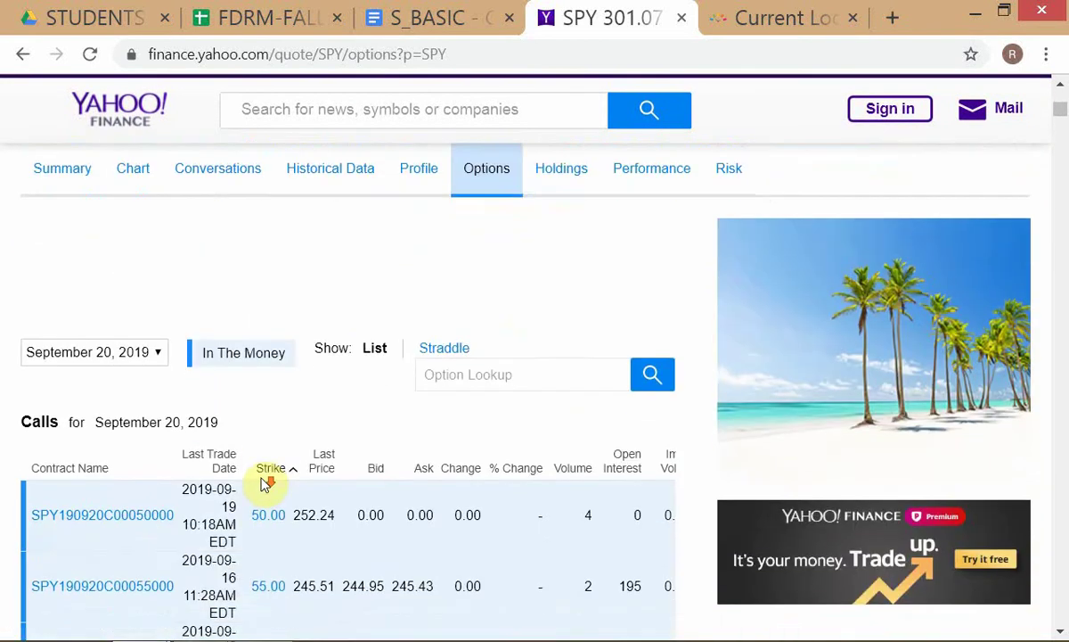
{"action": "scroll", "coordinate": [263, 486], "scroll_direction": "down", "scroll_amount": 1}
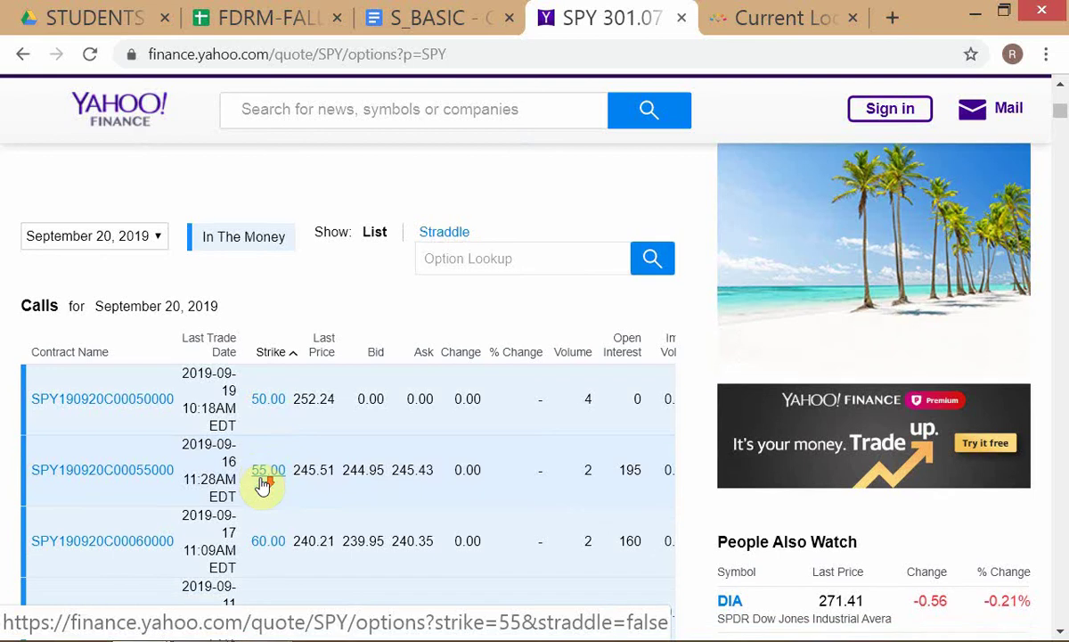
{"action": "scroll", "coordinate": [262, 486], "scroll_direction": "down", "scroll_amount": 1}
{"action": "scroll", "coordinate": [390, 353], "scroll_direction": "up", "scroll_amount": 1}
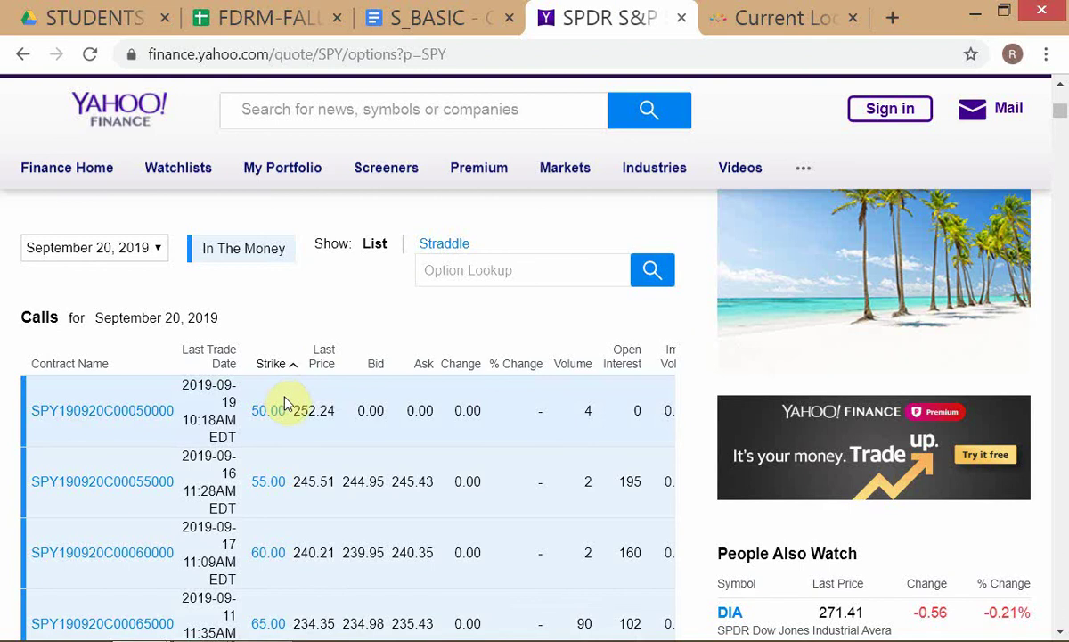
Step: Show the SPY option chain in Straddle view and examine the calls and puts by strike
{"action": "scroll", "coordinate": [285, 405], "scroll_direction": "down", "scroll_amount": 2}
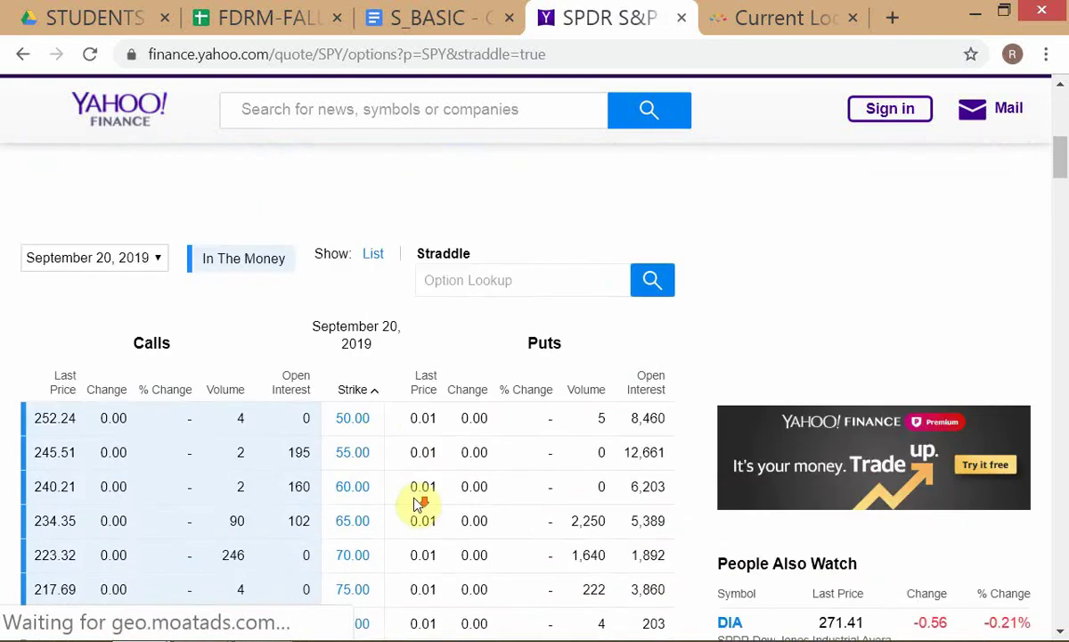
{"action": "scroll", "coordinate": [415, 501], "scroll_direction": "down", "scroll_amount": 4}
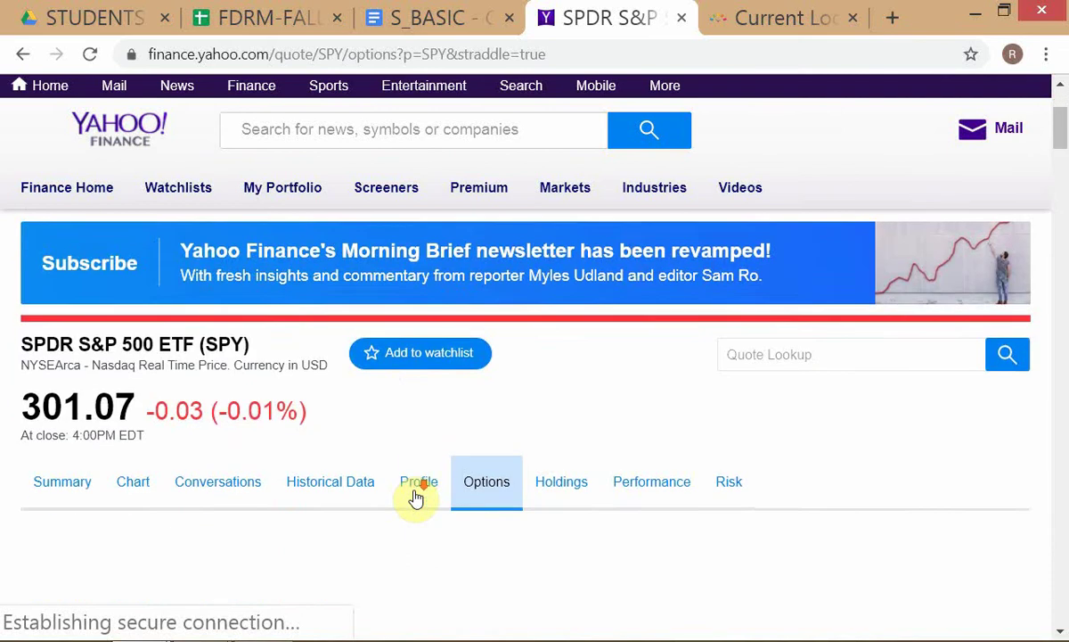
{"action": "scroll", "coordinate": [417, 496], "scroll_direction": "down", "scroll_amount": 3}
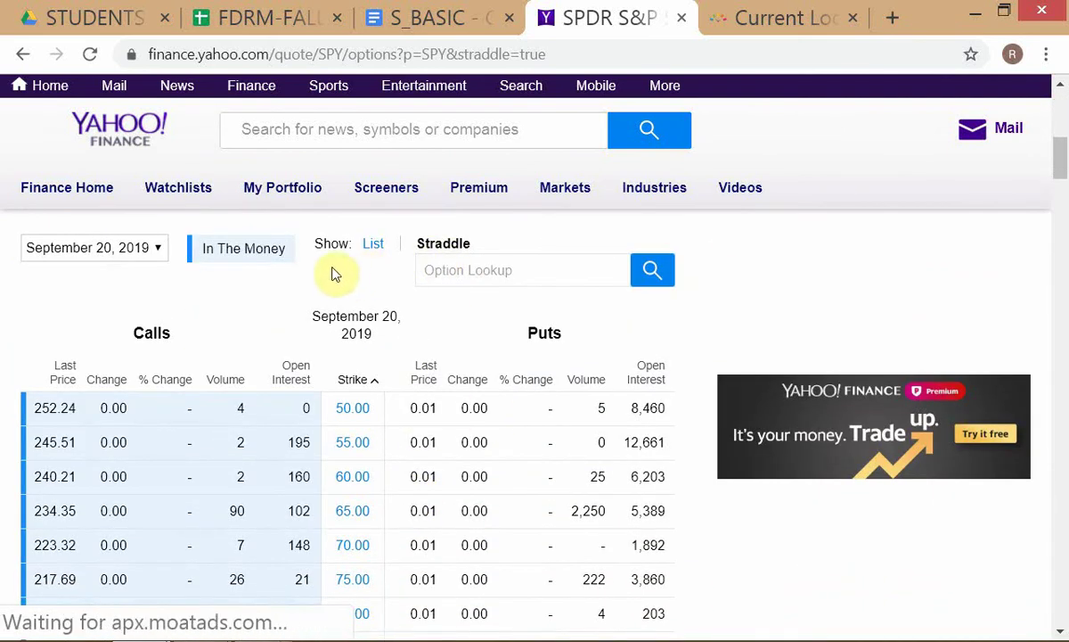
Step: Review the available SPY expiry dates, choose October 25, 2019 and examine the straddle chain's strikes
{"action": "left_click", "coordinate": [157, 250]}
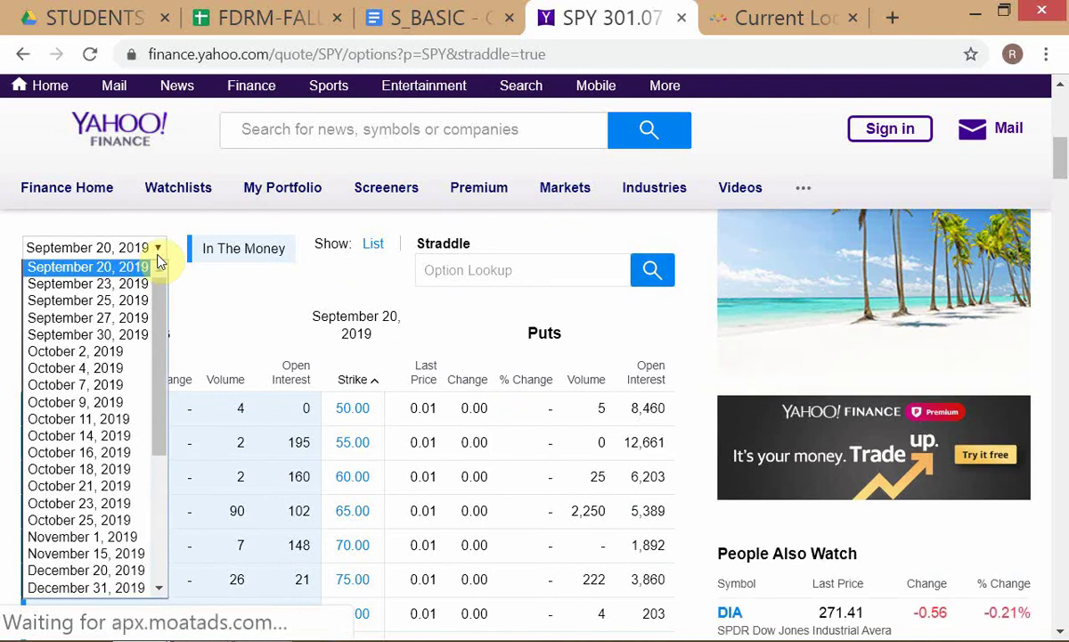
{"action": "left_click", "coordinate": [218, 278]}
{"action": "left_click", "coordinate": [157, 252]}
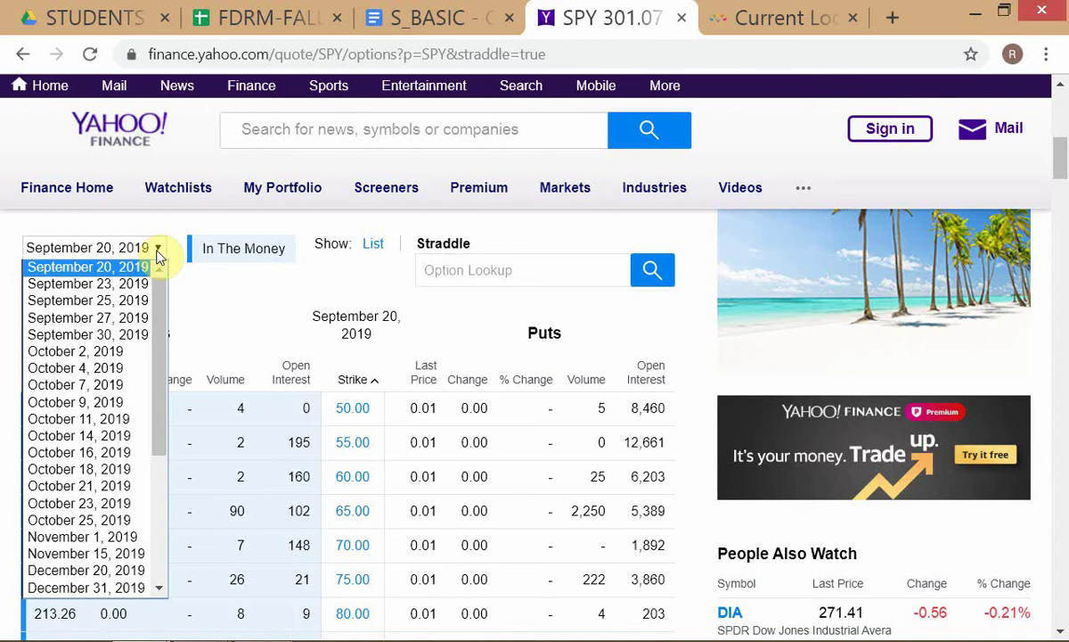
{"action": "left_click", "coordinate": [272, 303]}
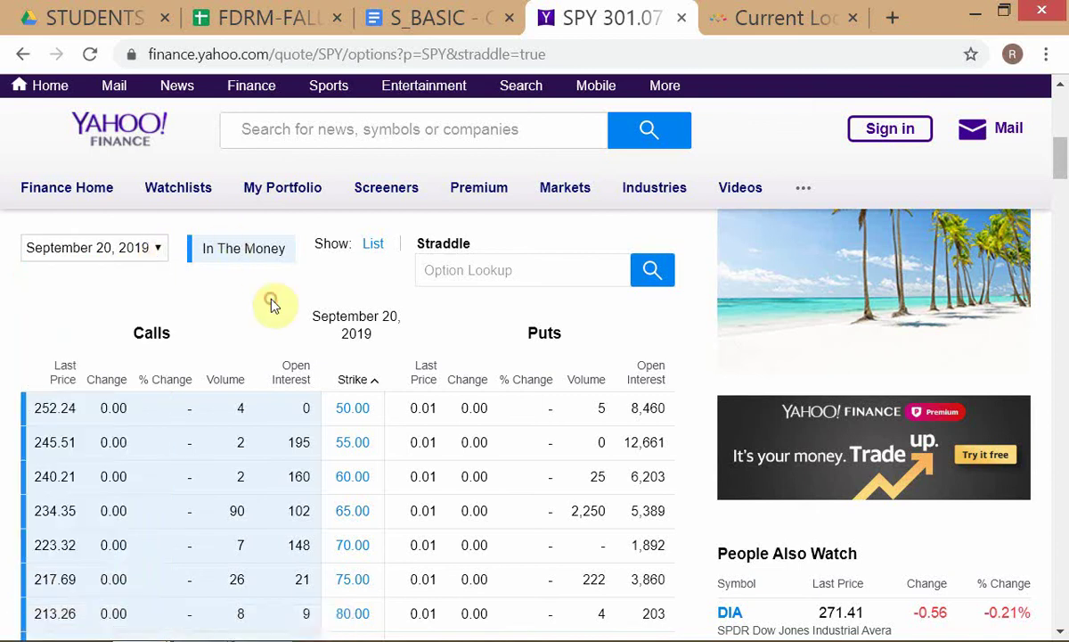
{"action": "left_click", "coordinate": [166, 249]}
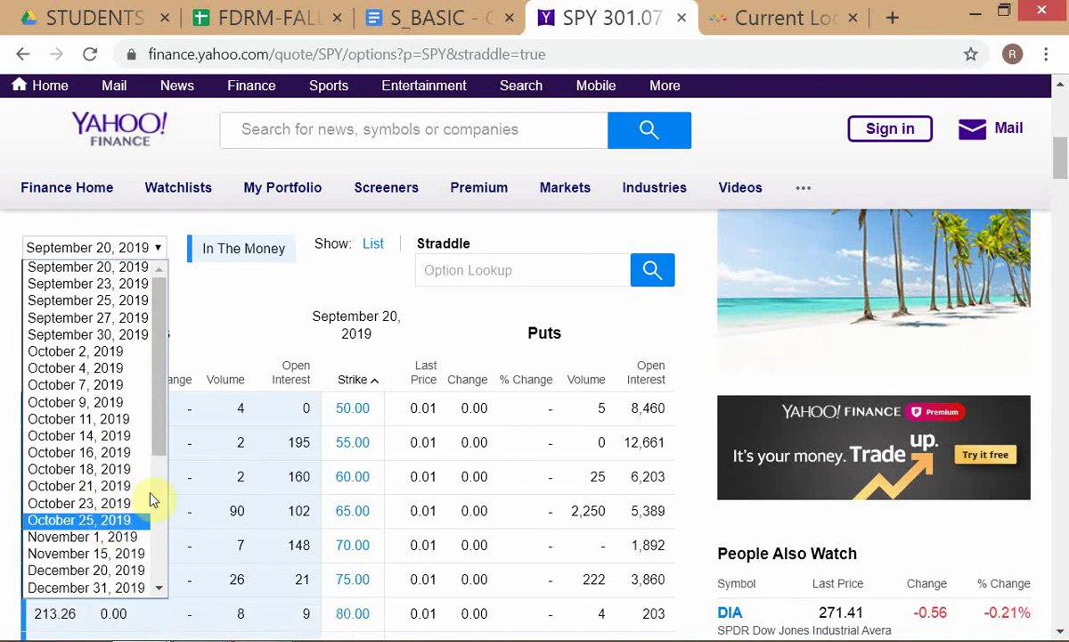
{"action": "left_click", "coordinate": [105, 522]}
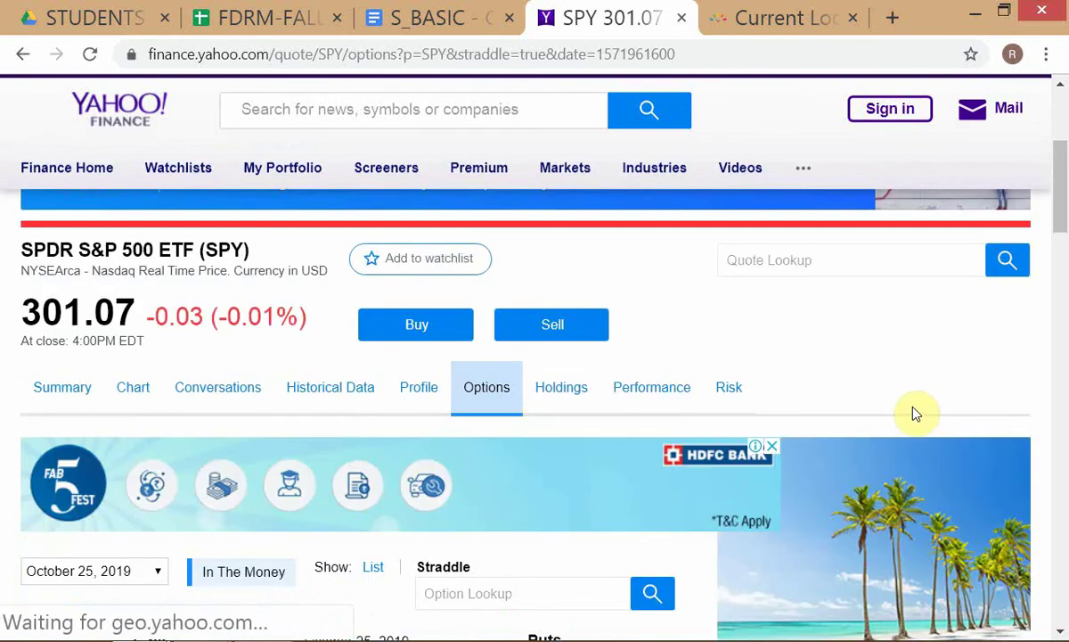
{"action": "scroll", "coordinate": [918, 413], "scroll_direction": "down", "scroll_amount": 3}
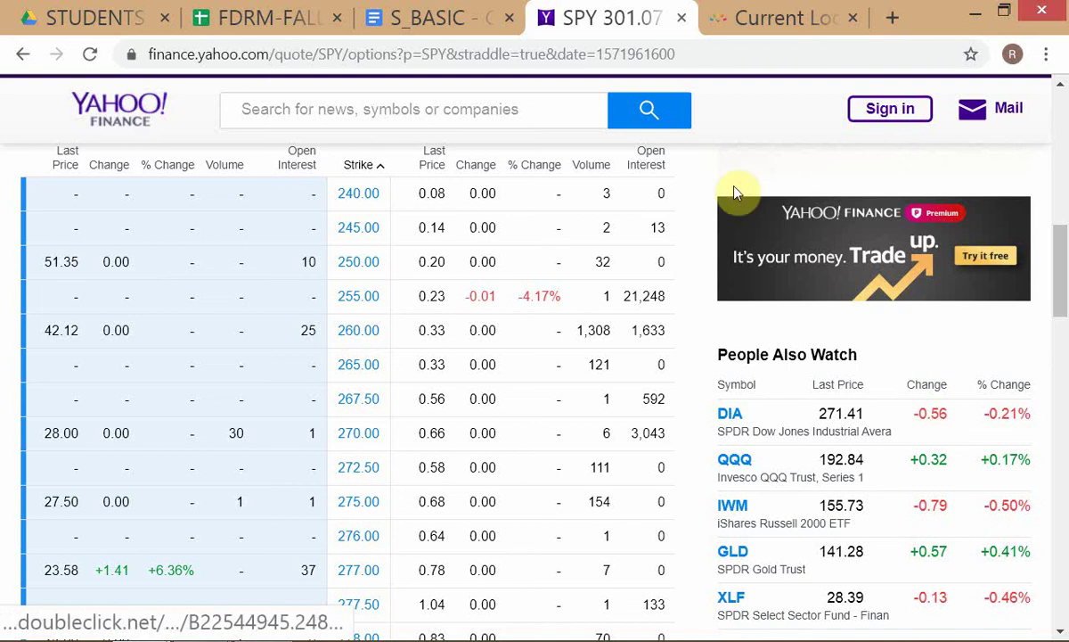
Step: Return to the session outline document and add ", STRIKE PRICE" after EXPIRY in the Extra DP - Options line
{"action": "key", "text": "alt+Tab"}
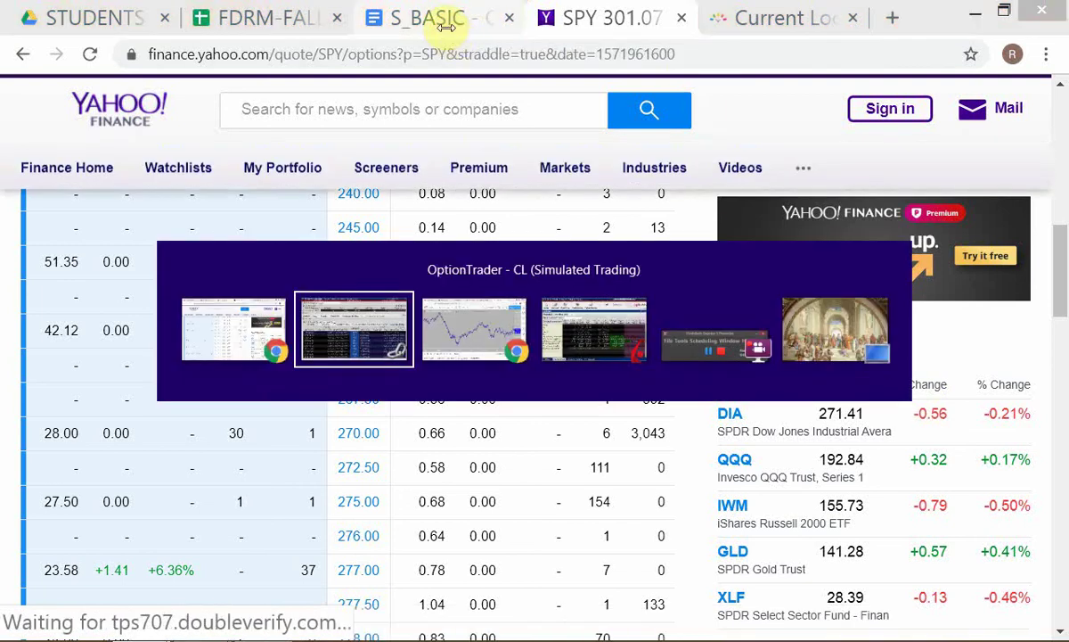
{"action": "key", "text": "alt+Tab"}
{"action": "key", "text": "alt+Tab"}
{"action": "left_click", "coordinate": [628, 17]}
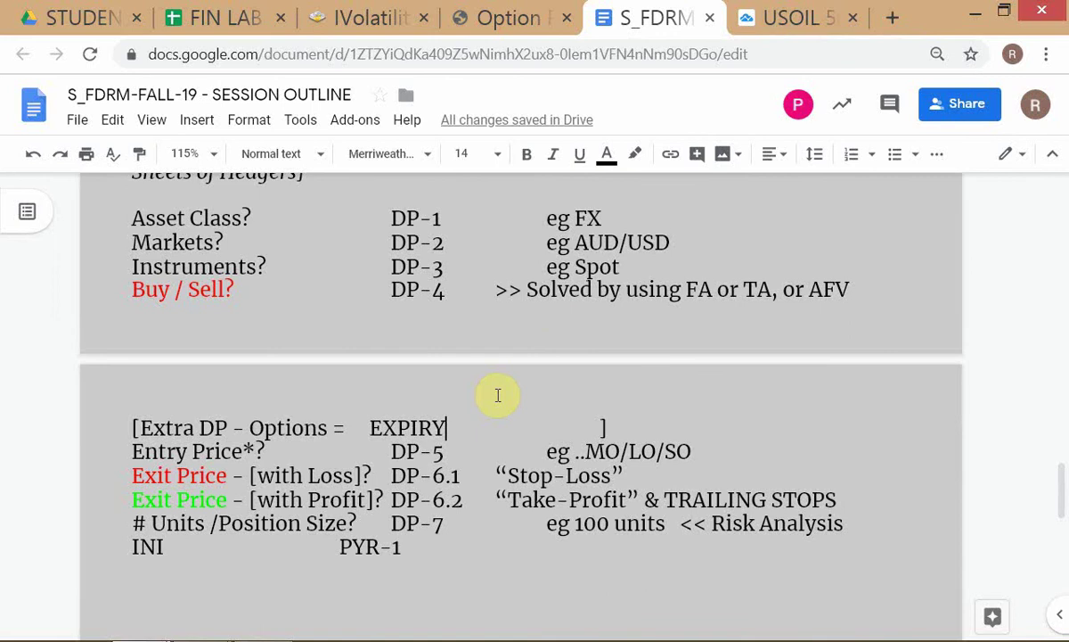
{"action": "type", "text": ", STRIKE PRICE"}
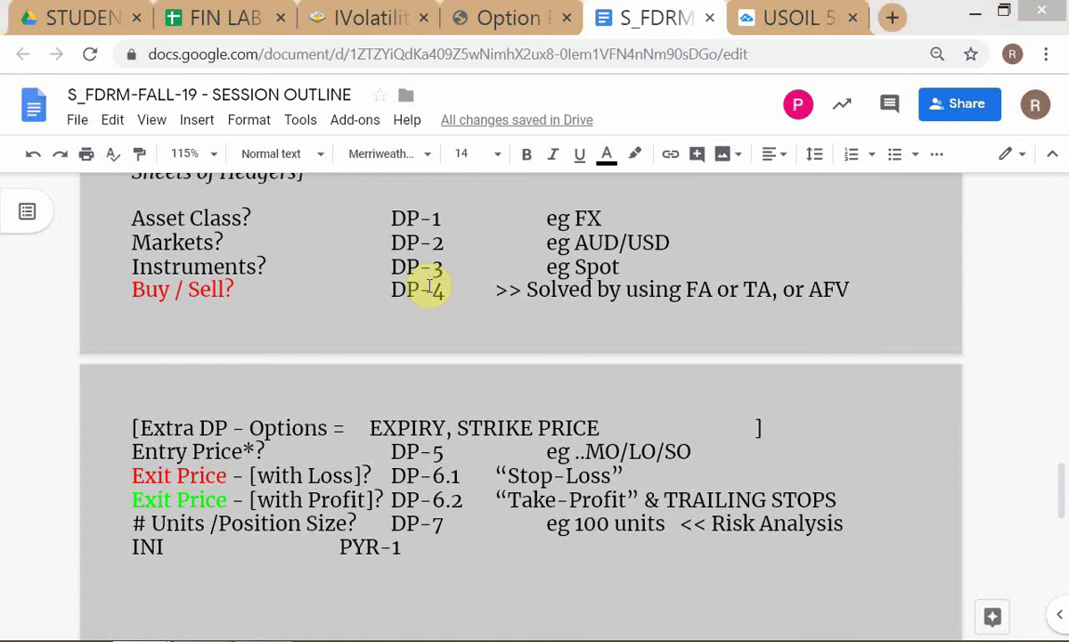
Step: Switch to the CL Nov'19 option chain and then the Yahoo Finance SPY chain to examine their strike prices
{"action": "key", "text": "alt+Tab"}
{"action": "key", "text": "alt+Tab"}
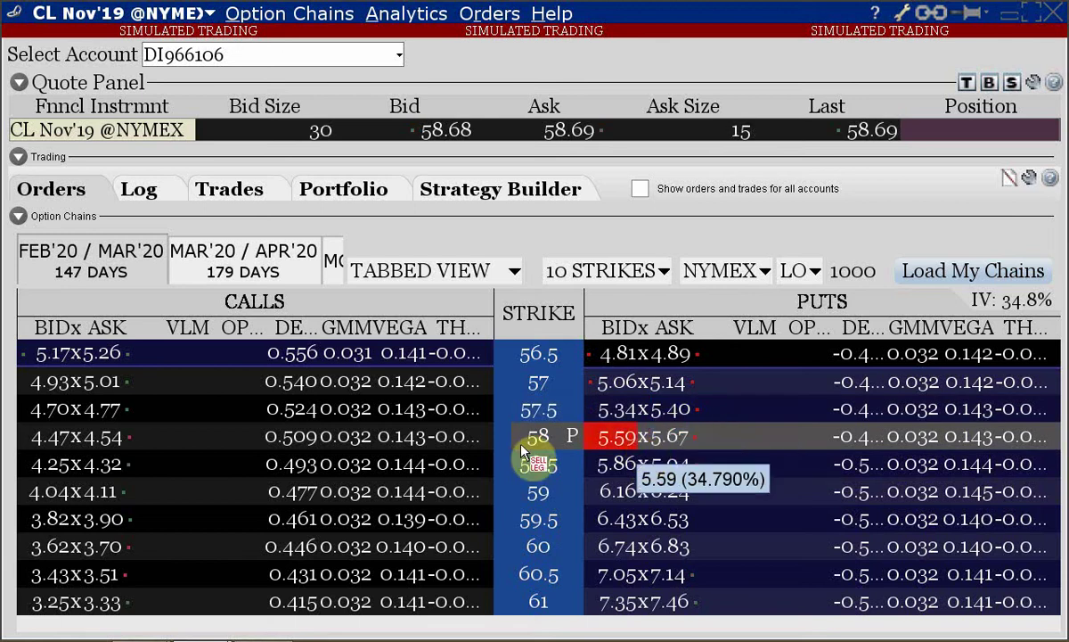
{"action": "key", "text": "alt+Tab"}
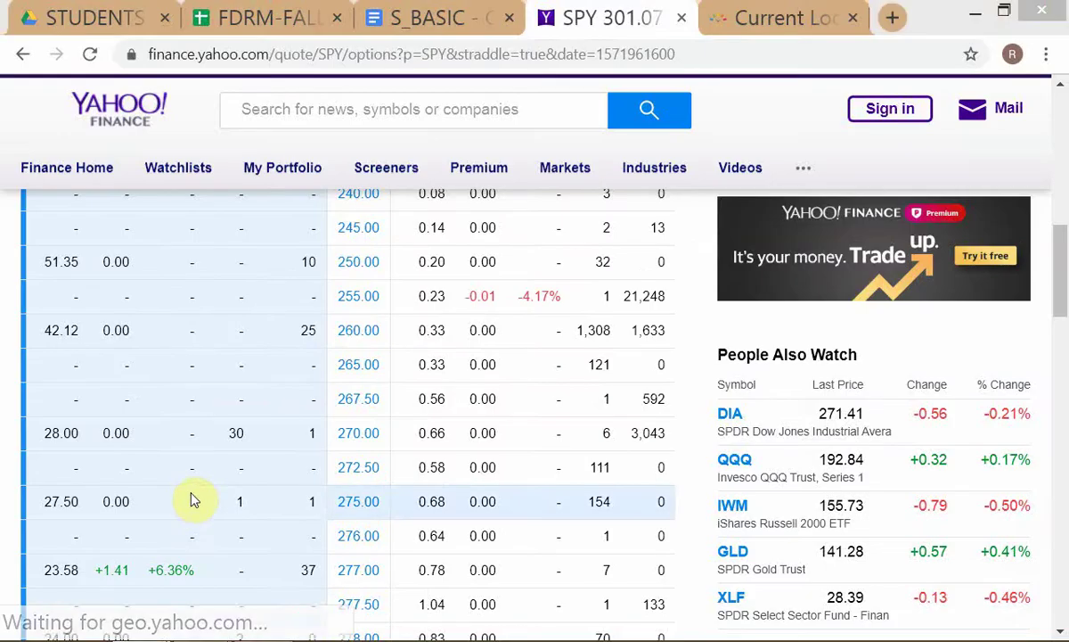
Step: Return to the session outline document and add a comma after STRIKE PRICE in the Extra DP - Options line
{"action": "key", "text": "alt+Tab"}
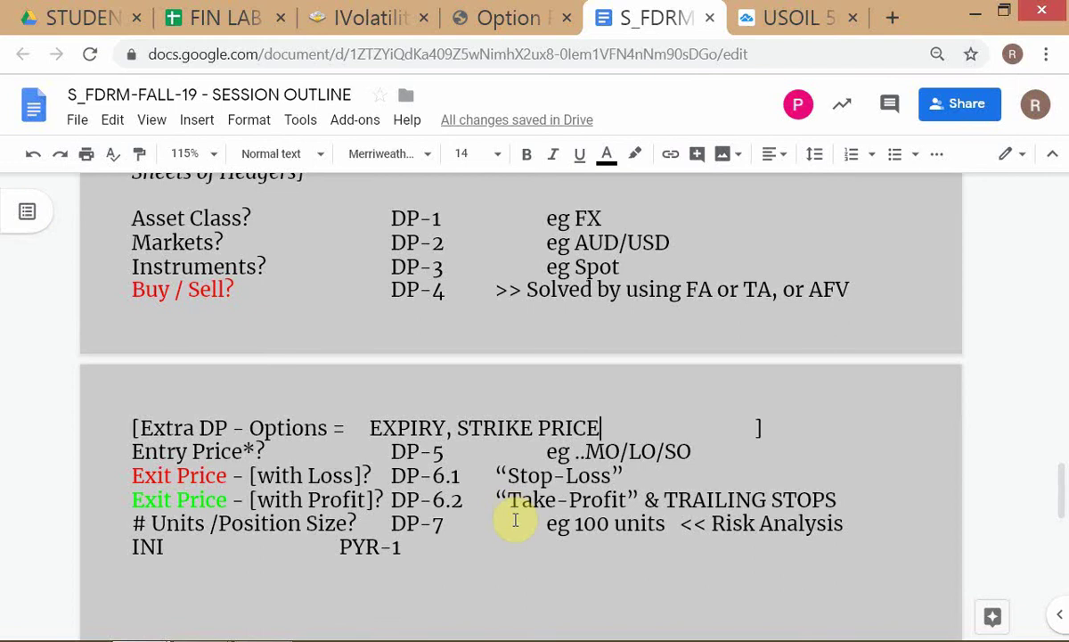
{"action": "type", "text": ","}
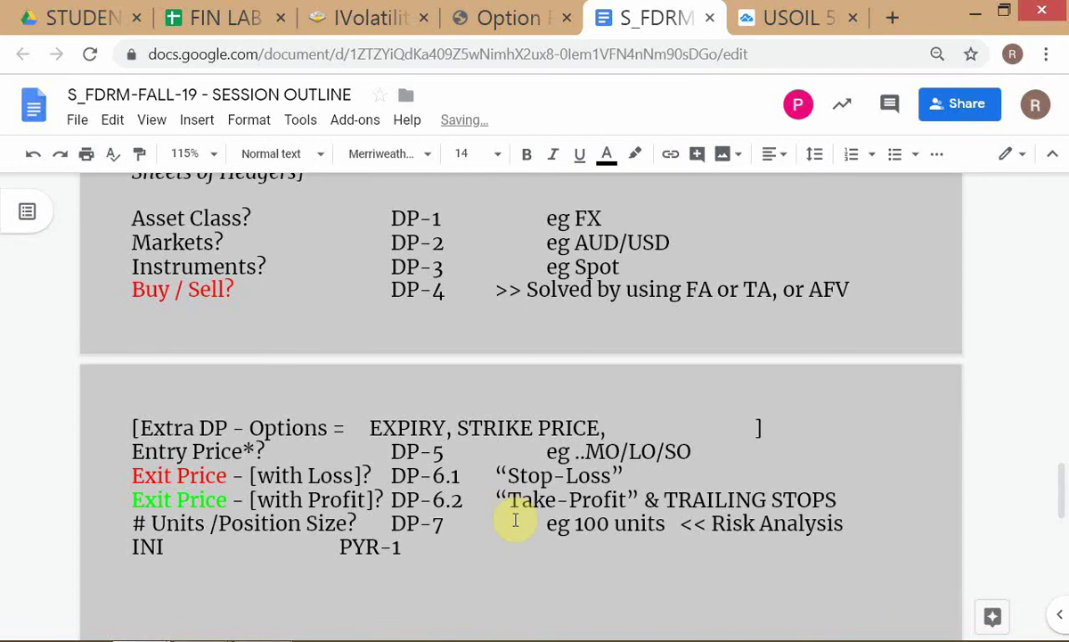